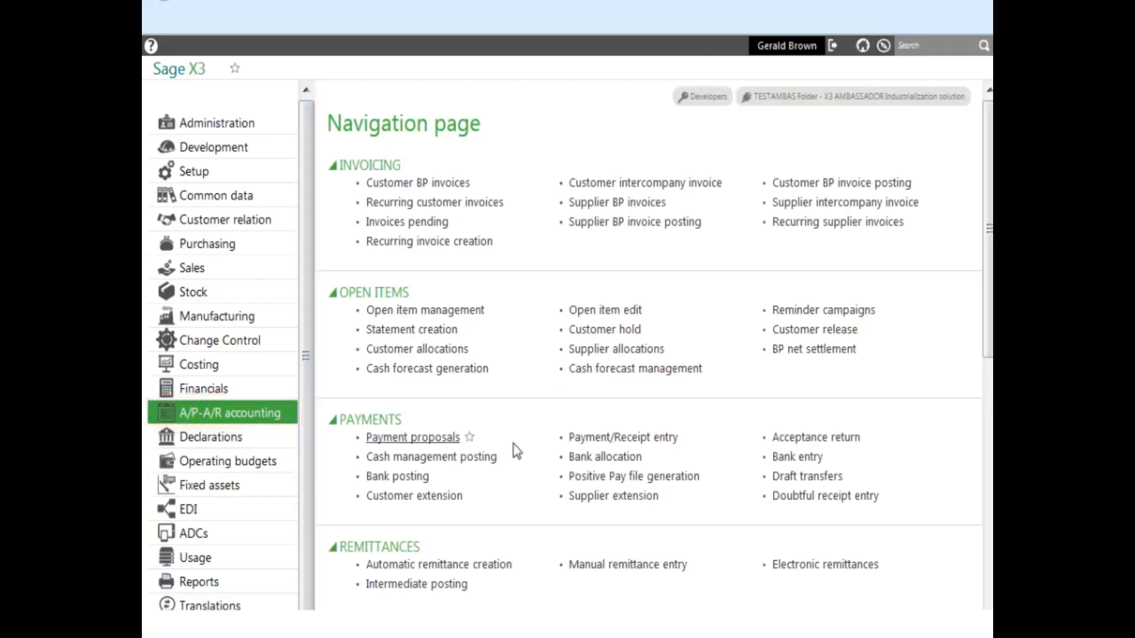
# - Open Payment/Receipt entry and choose the PAYNA USA Manual Check NA transaction
pyautogui.click(604, 445)
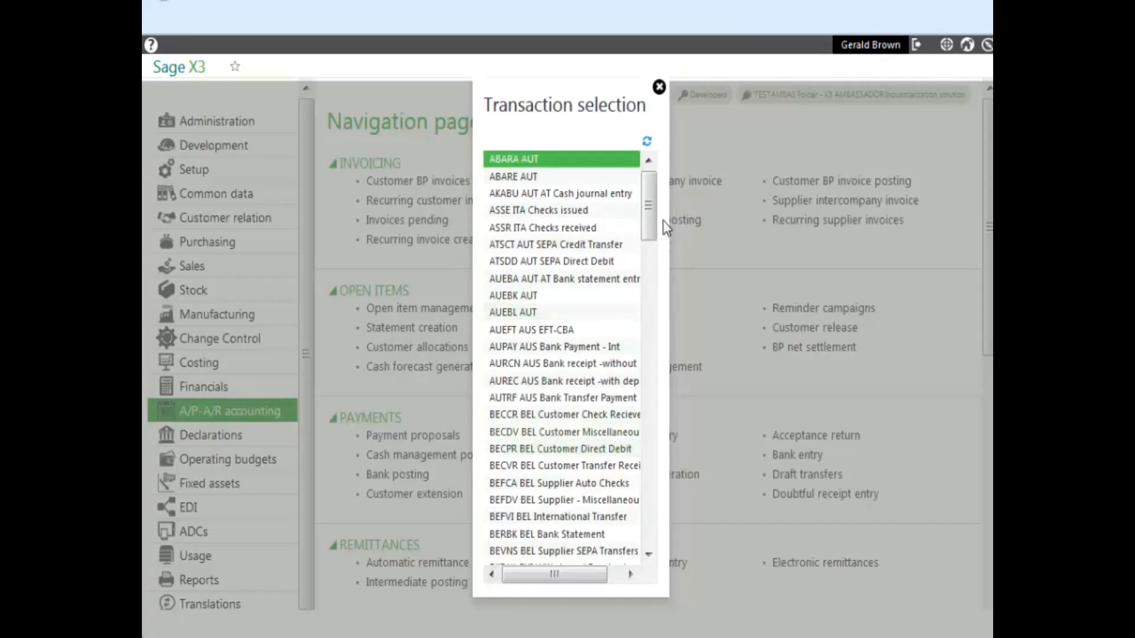
pyautogui.moveTo(648, 222); pyautogui.dragTo(662, 416)
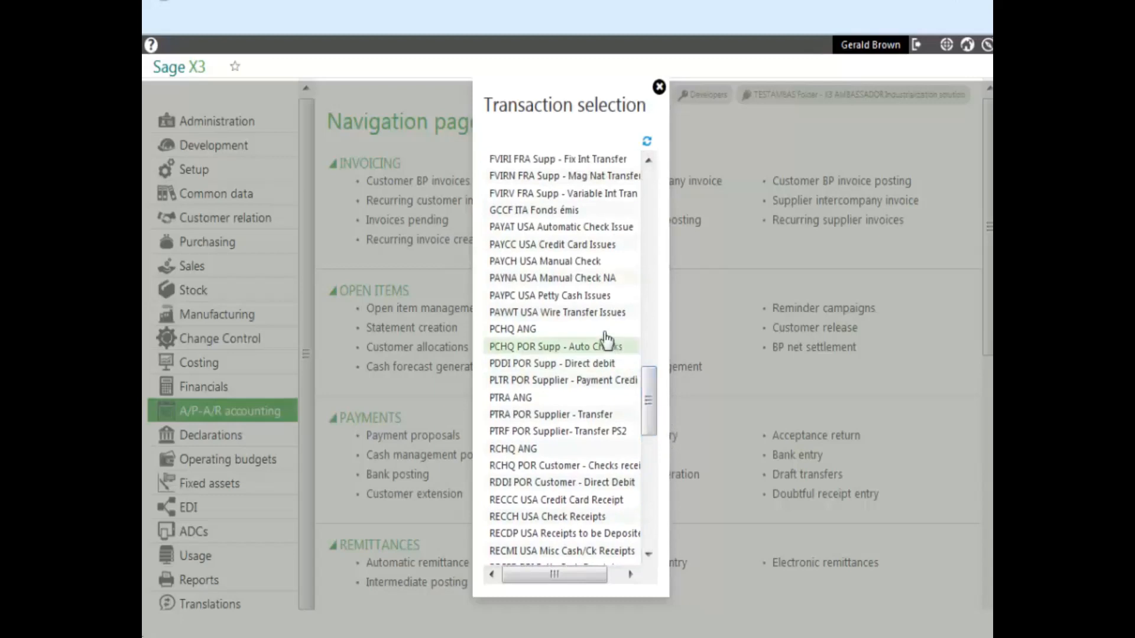
pyautogui.click(550, 281)
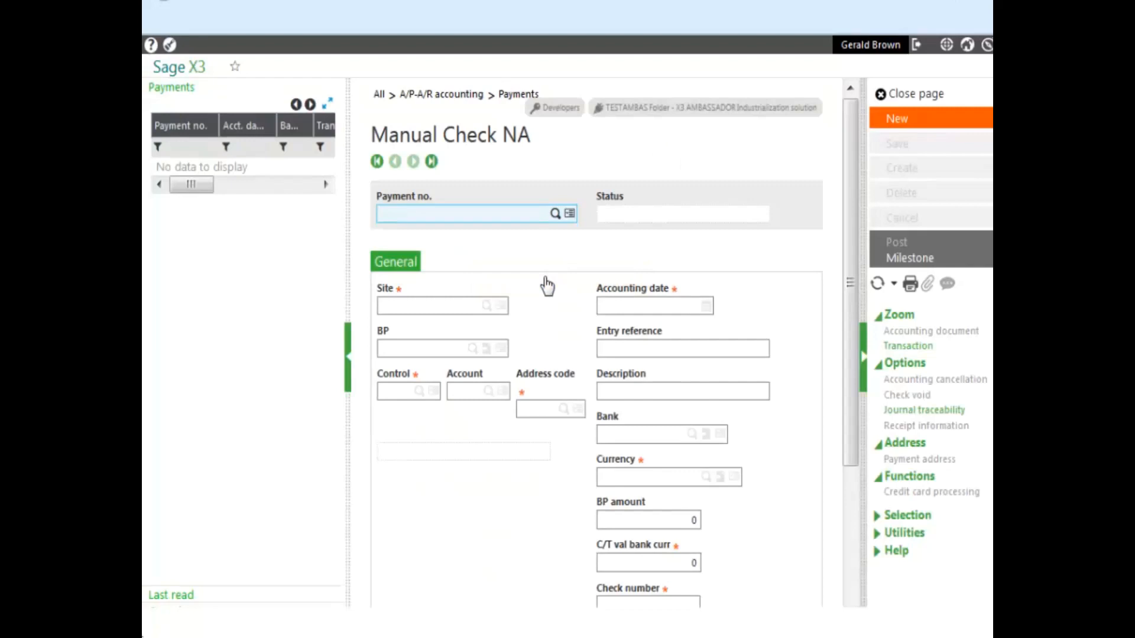
# - Look over the payment form, then start a blank Manual Check NA payment record
pyautogui.moveTo(854, 331); pyautogui.dragTo(857, 402)
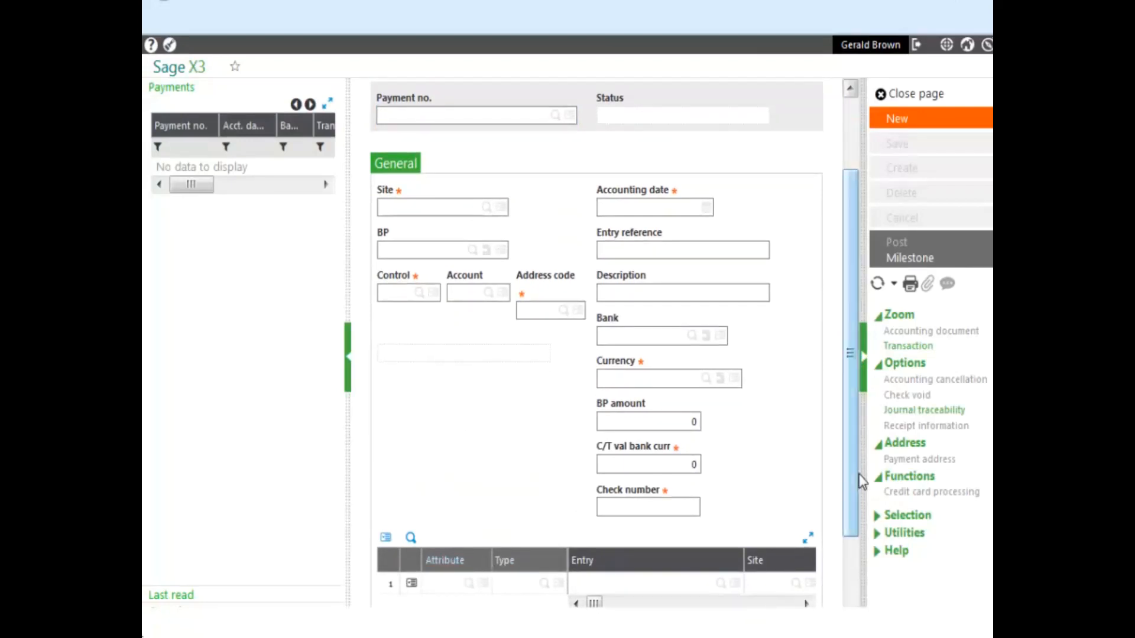
pyautogui.moveTo(852, 477); pyautogui.dragTo(850, 395)
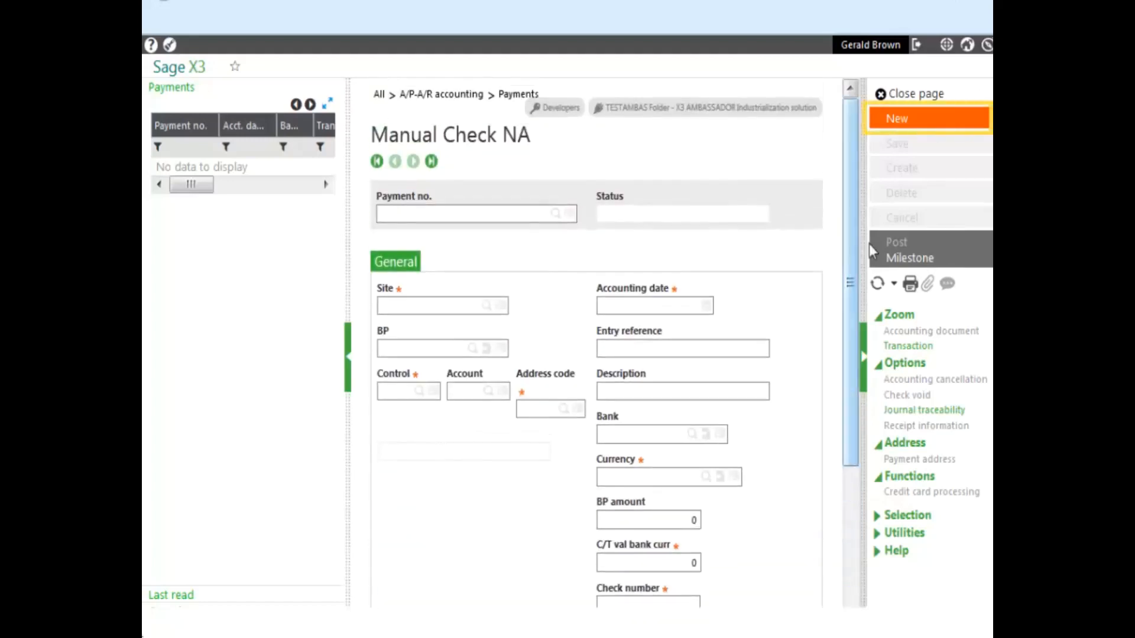
pyautogui.click(896, 121)
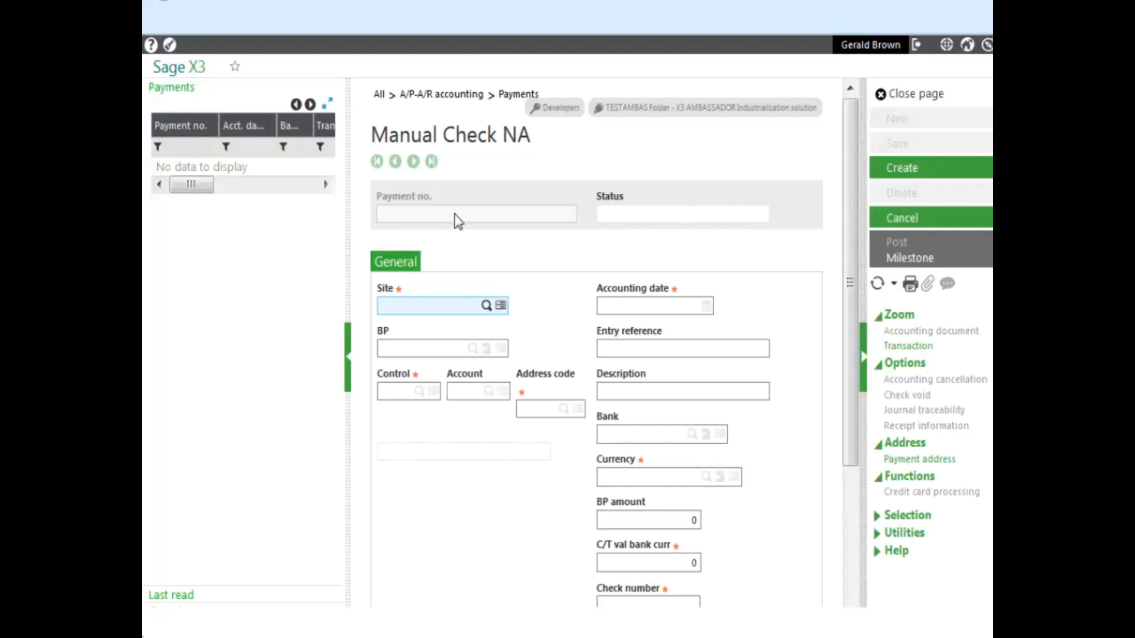
# - Enter site NA012 and supplier NA055, keep the default date, and describe it as 'Office Supplies'
pyautogui.write('NA012')
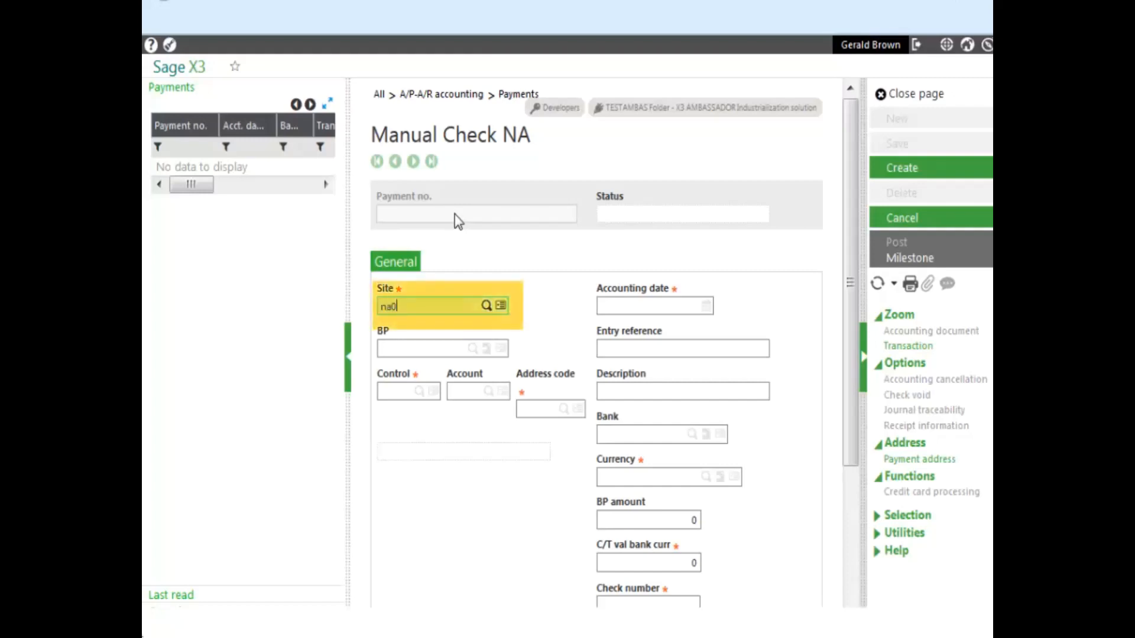
pyautogui.press('Tab')
pyautogui.write('na055')
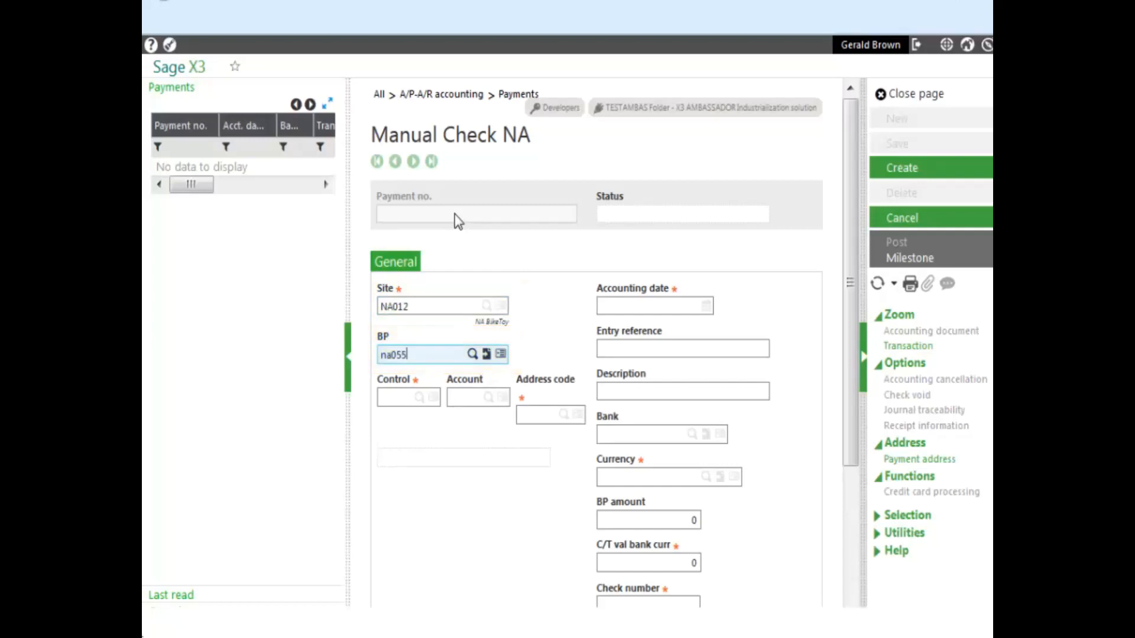
pyautogui.press('Tab')
pyautogui.press('Tab')
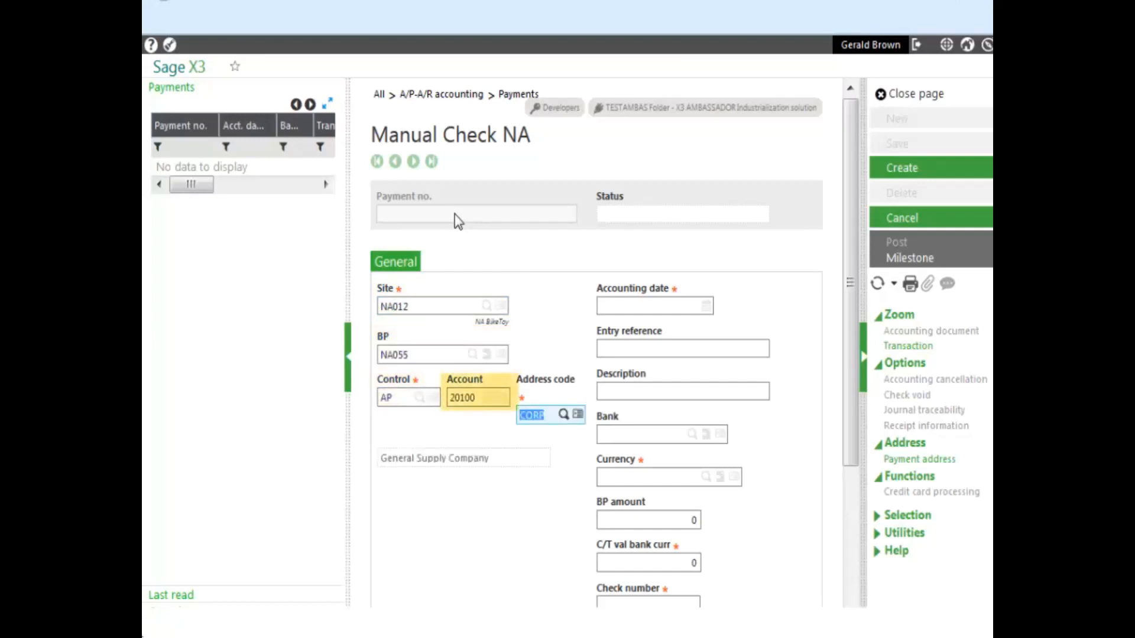
pyautogui.press('Tab')
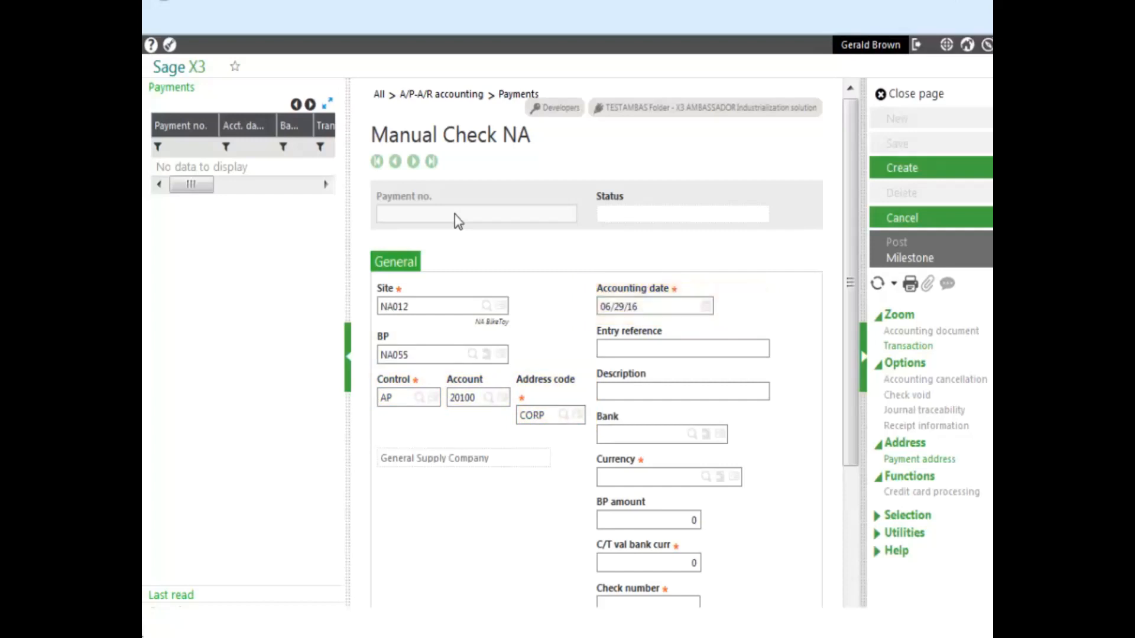
pyautogui.press('Tab')
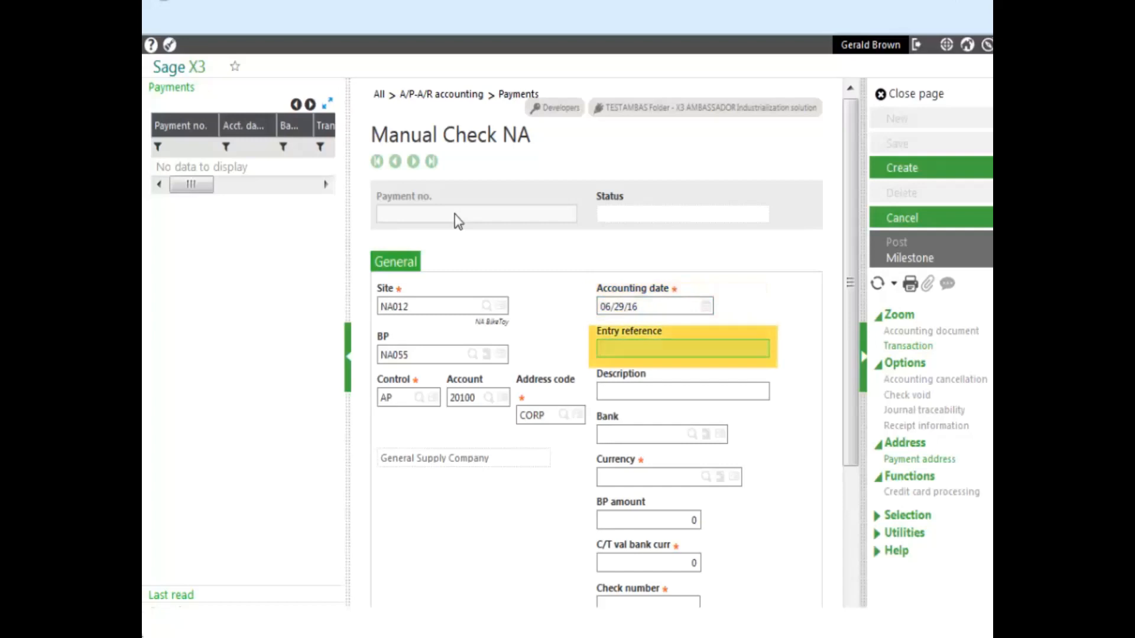
pyautogui.press('Tab')
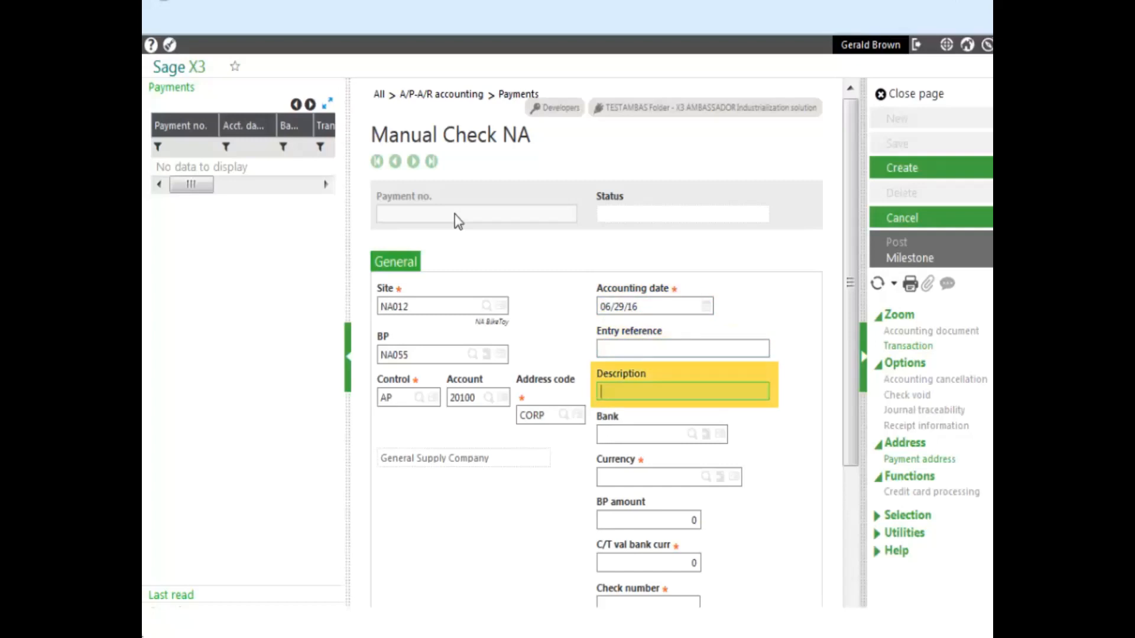
pyautogui.write('Office Supplies')
pyautogui.press('Tab')
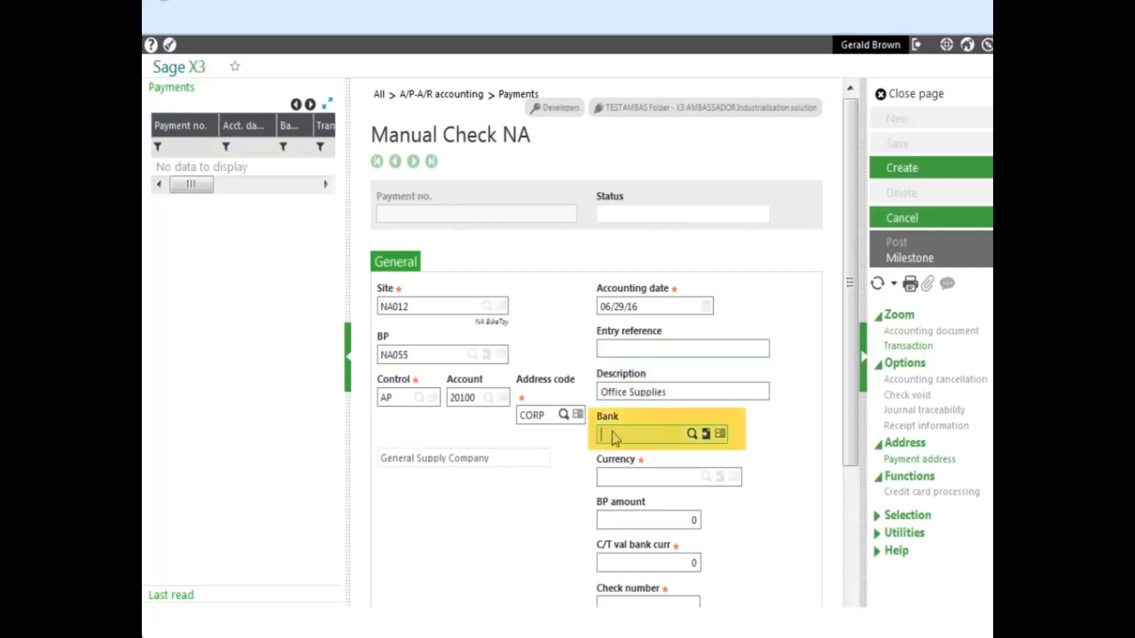
# - Set bank NA1US, amount 1,000.00 and check number 999 on the payment
pyautogui.click(691, 436)
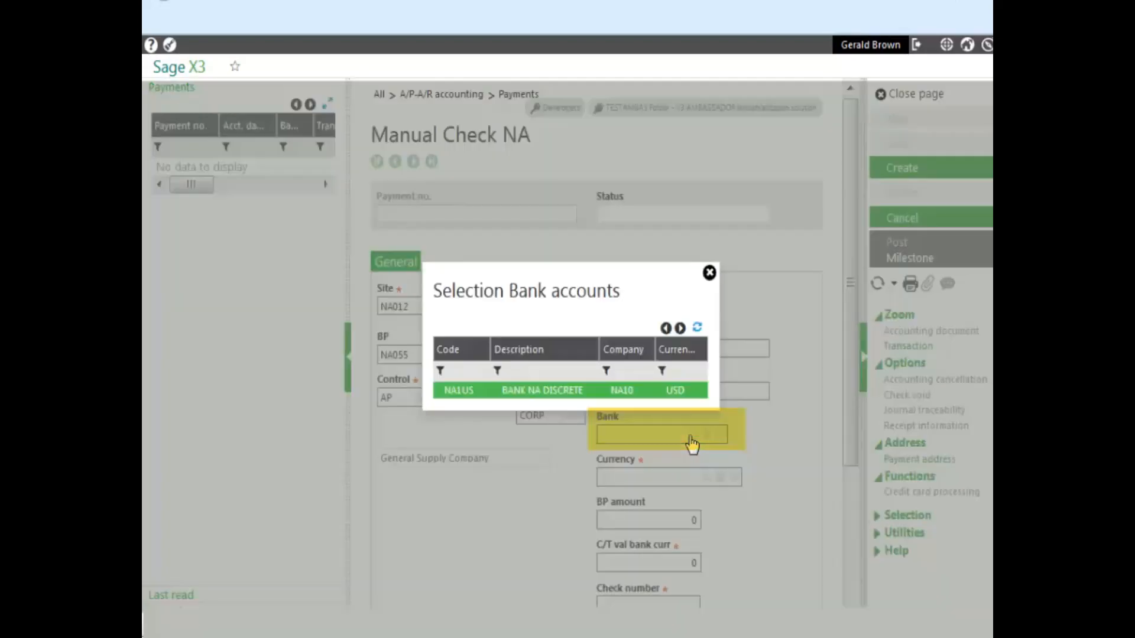
pyautogui.click(469, 391)
pyautogui.moveTo(849, 467); pyautogui.dragTo(845, 515)
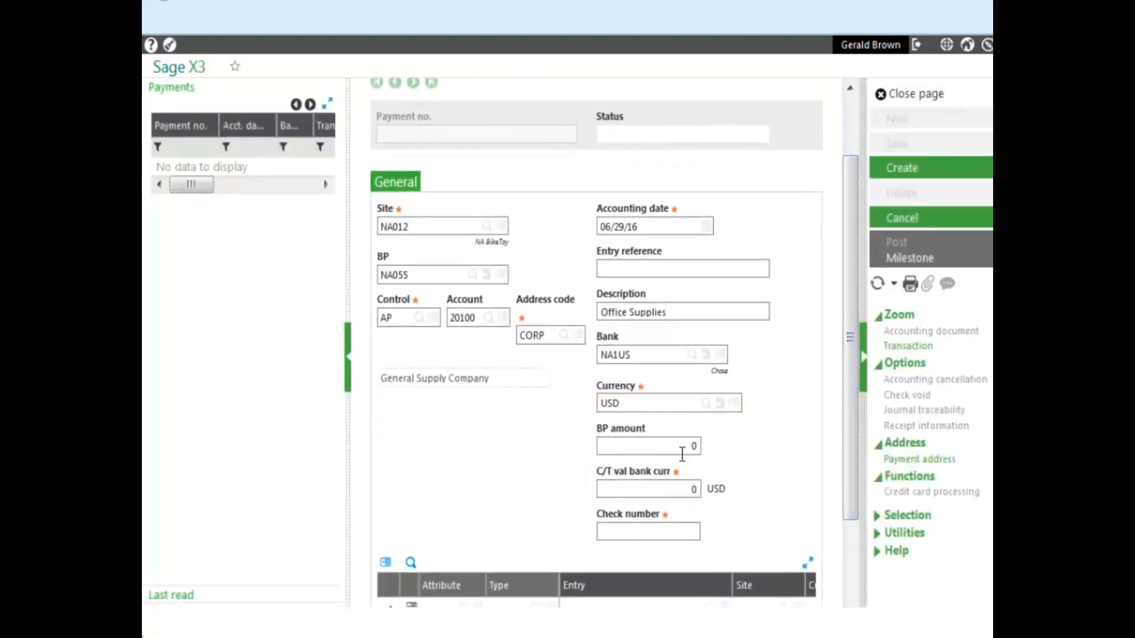
pyautogui.click(682, 451)
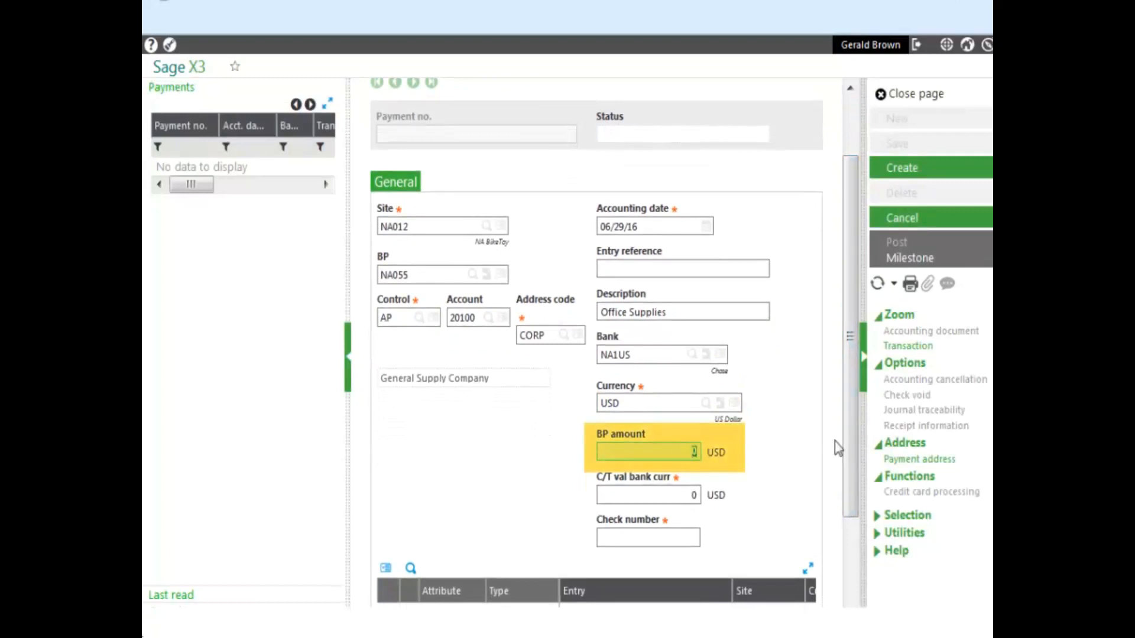
pyautogui.write('1000')
pyautogui.click(663, 538)
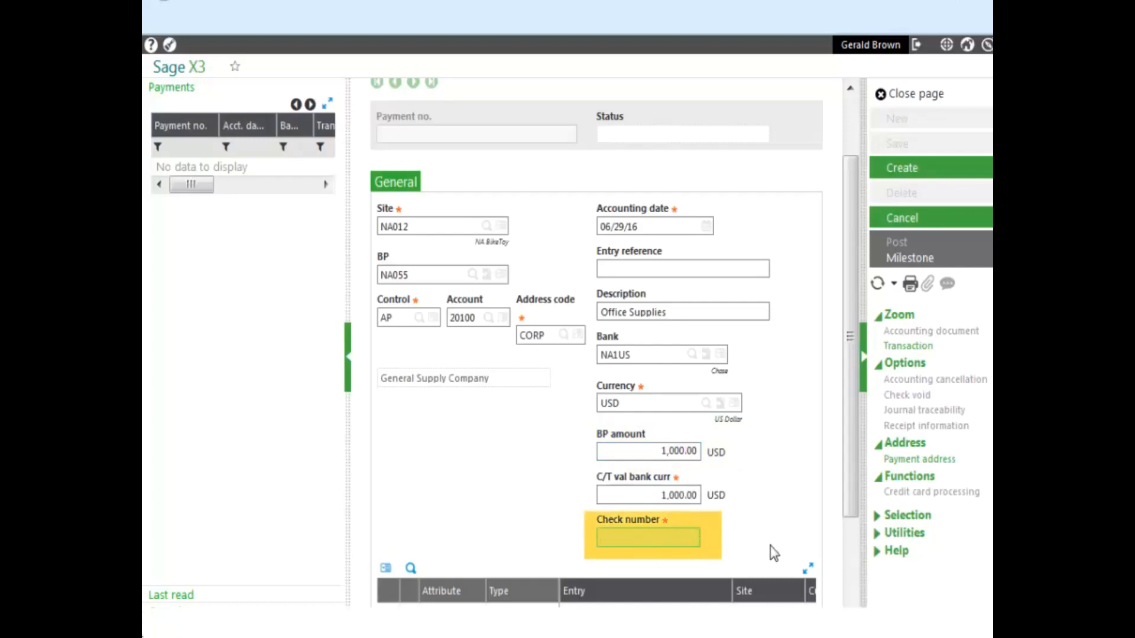
pyautogui.write('999')
pyautogui.press('Tab')
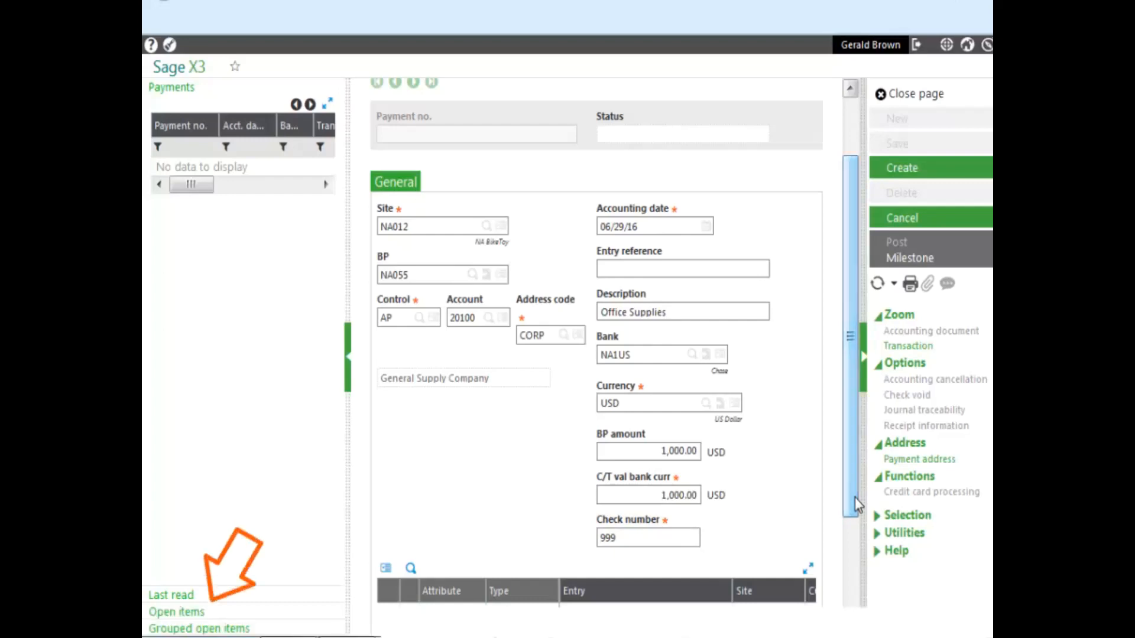
# - Allocate the 1,000.00 payment to open invoice PIN000021 from the Open items list
pyautogui.click(195, 613)
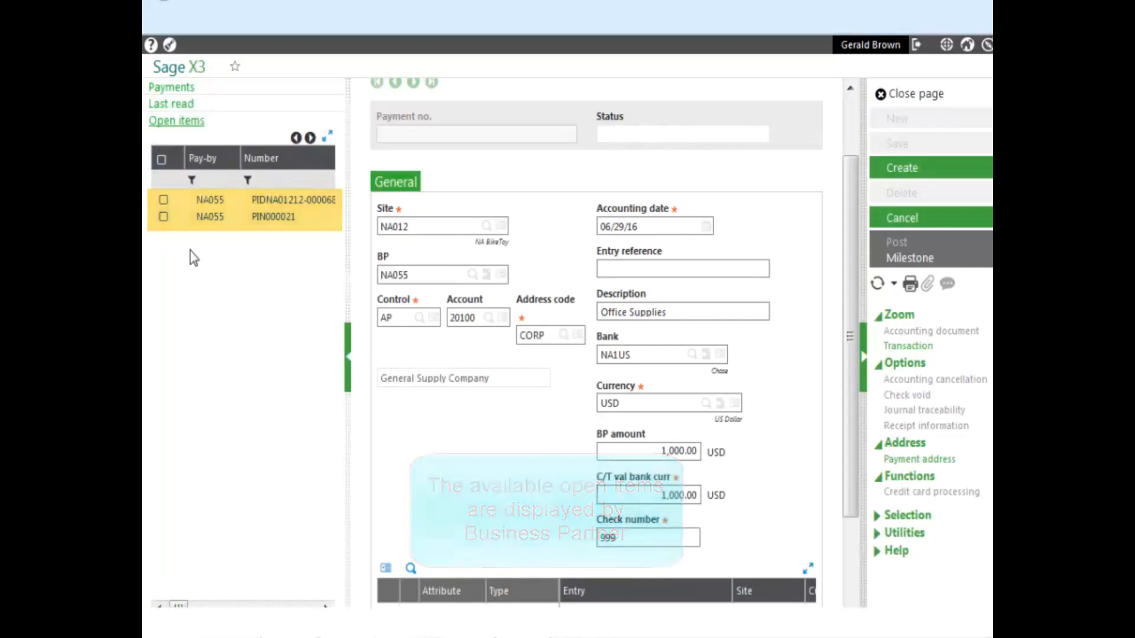
pyautogui.click(164, 217)
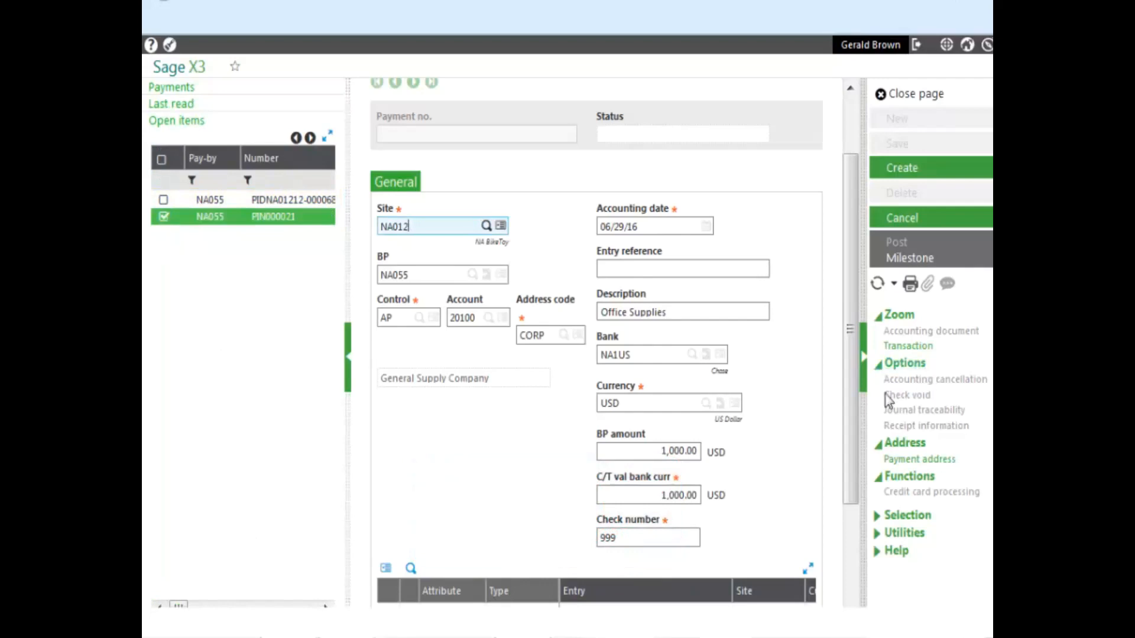
pyautogui.moveTo(853, 413); pyautogui.dragTo(850, 481)
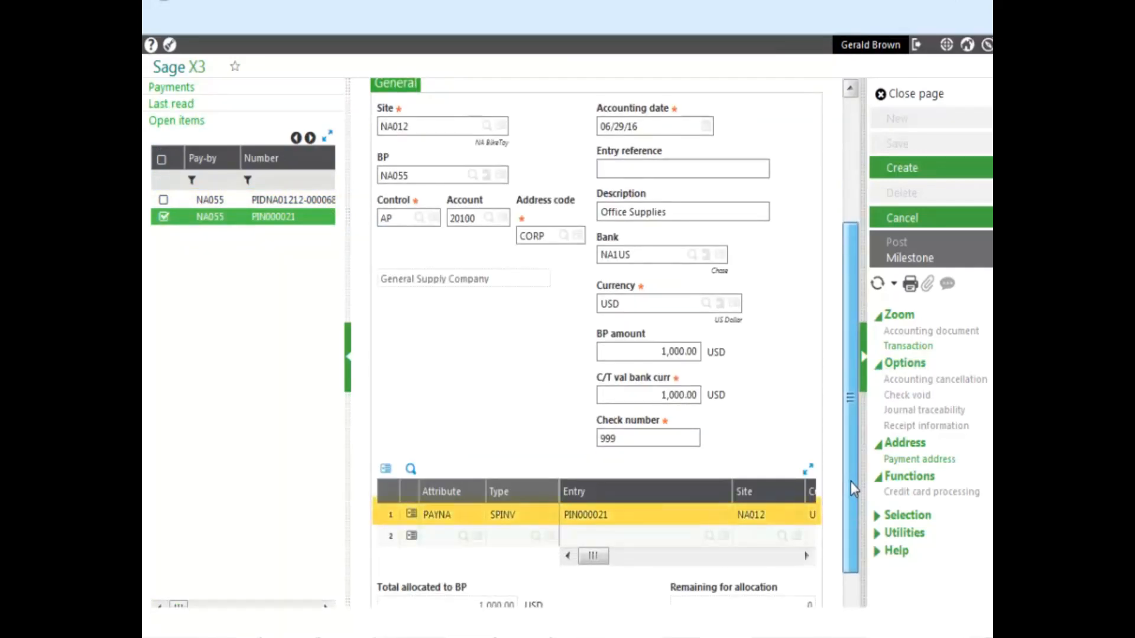
pyautogui.moveTo(850, 481); pyautogui.dragTo(850, 383)
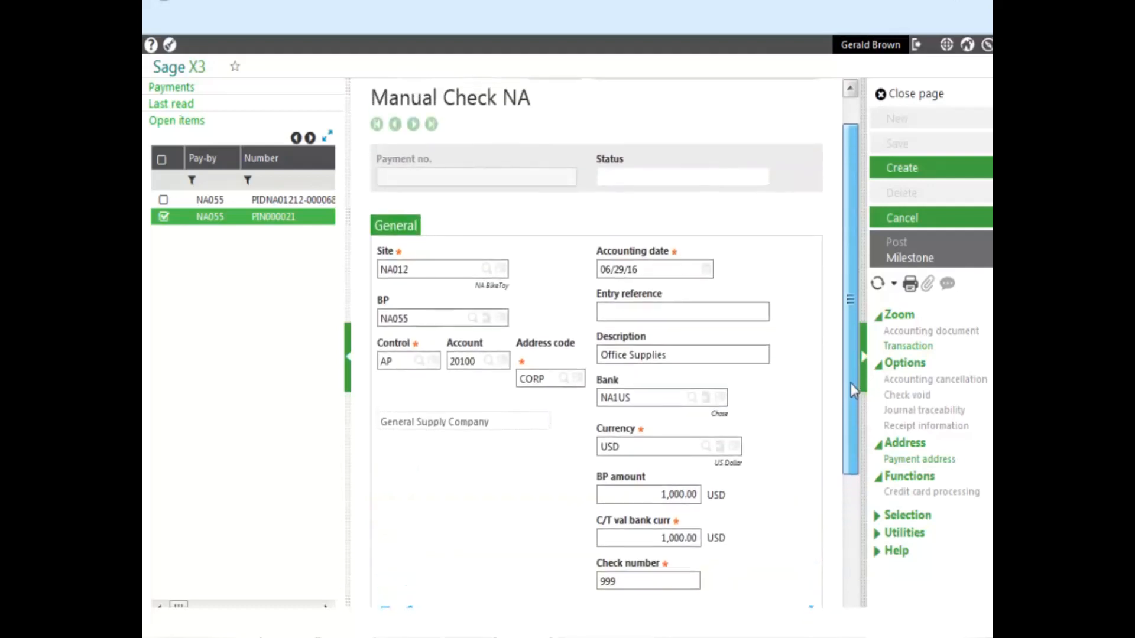
# - Create the payment record, review its milestone log, and return to the payment
pyautogui.click(902, 169)
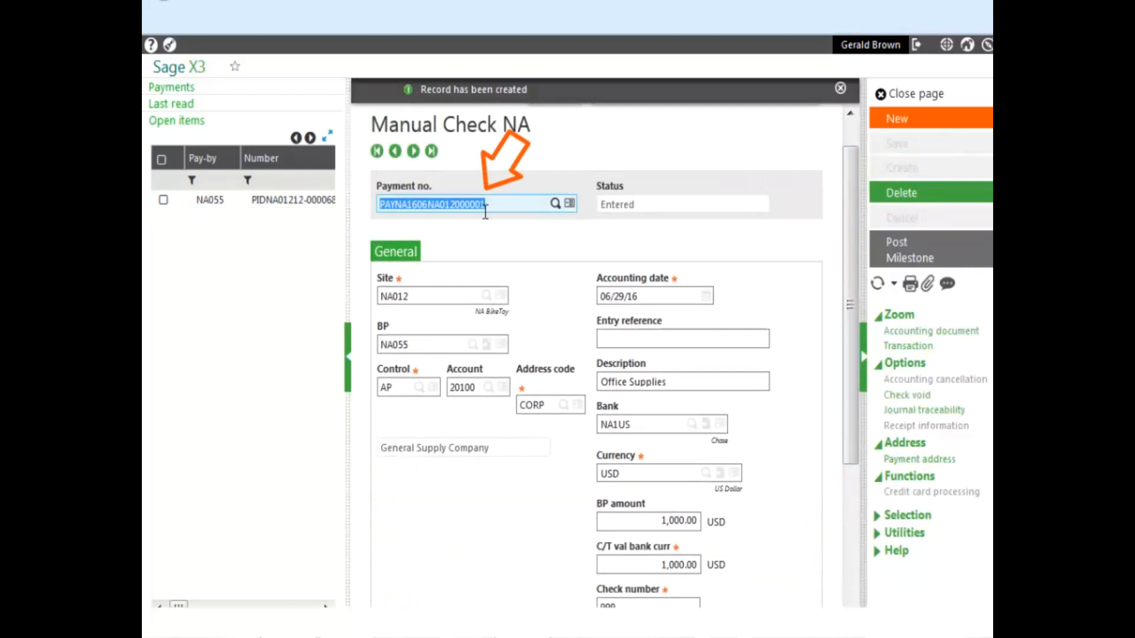
pyautogui.click(906, 263)
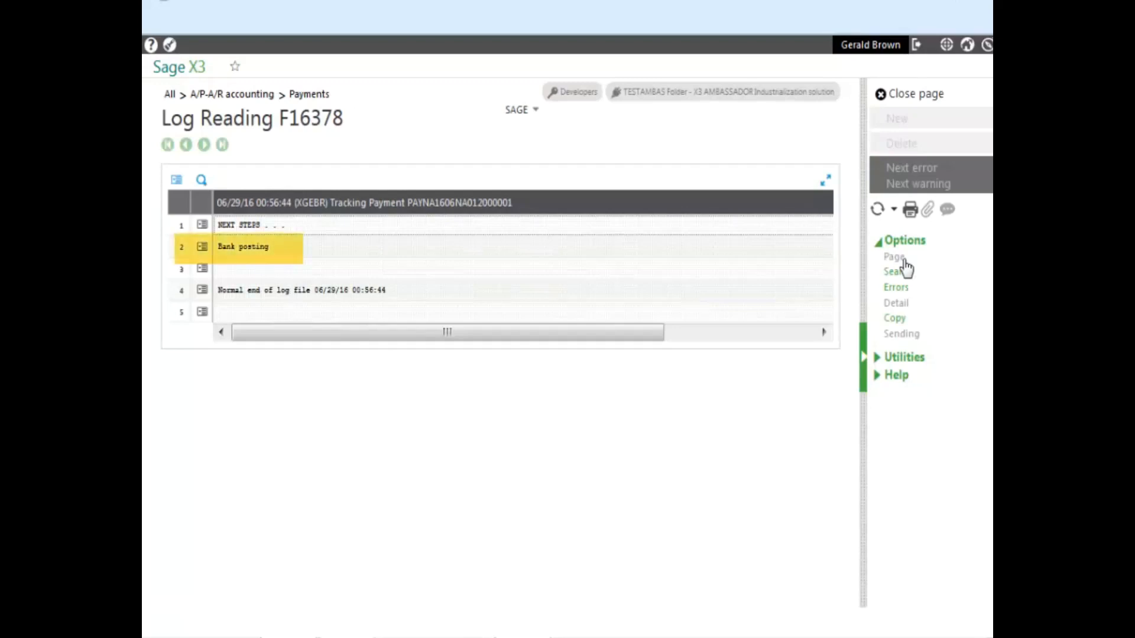
pyautogui.click(911, 95)
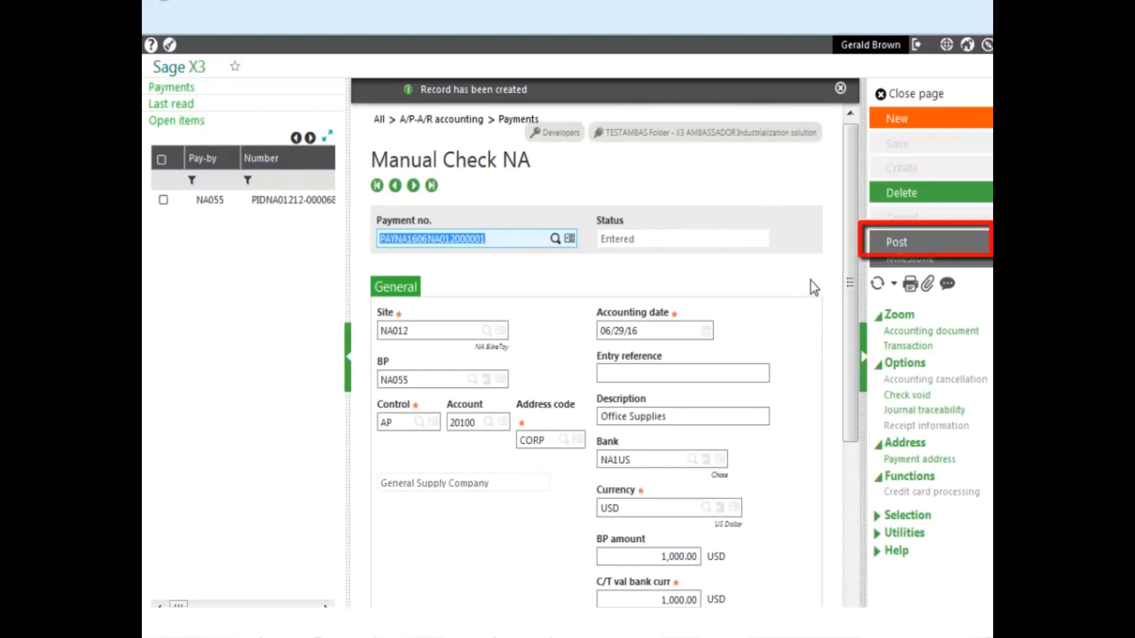
# - Post the payment to the bank, confirming the Posting dialog, then close the log
pyautogui.click(895, 245)
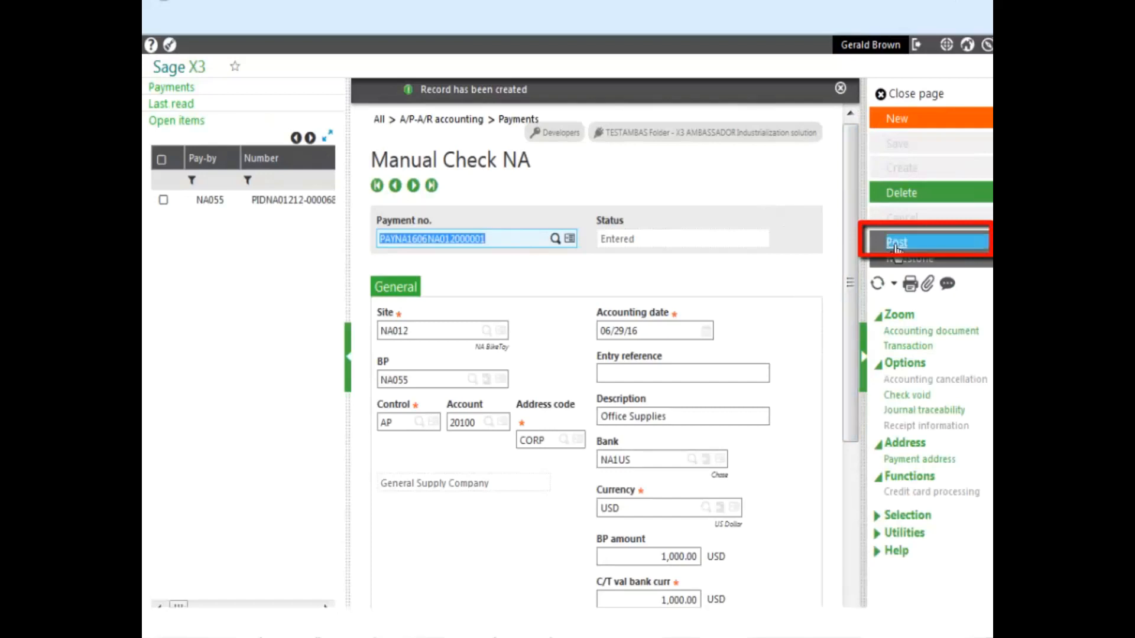
pyautogui.click(895, 245)
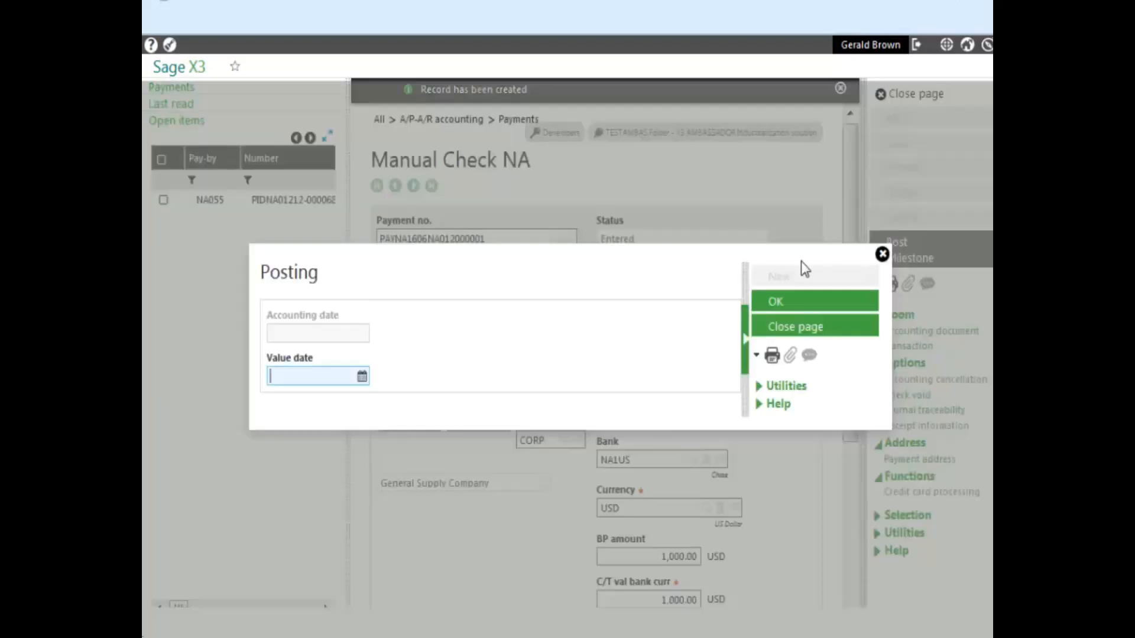
pyautogui.click(775, 306)
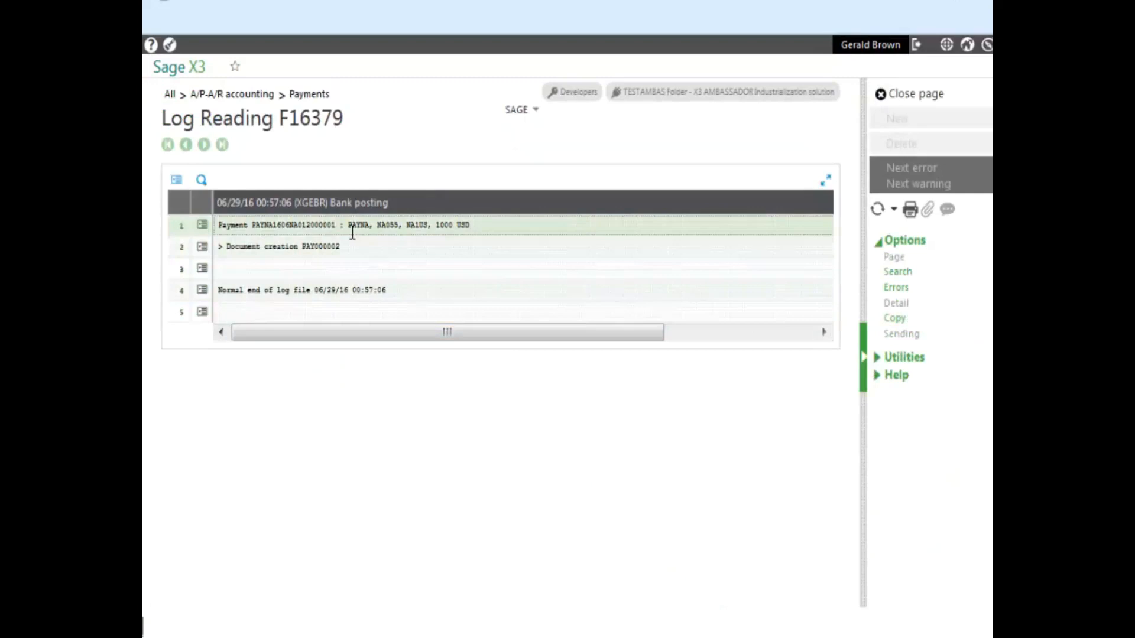
pyautogui.click(909, 106)
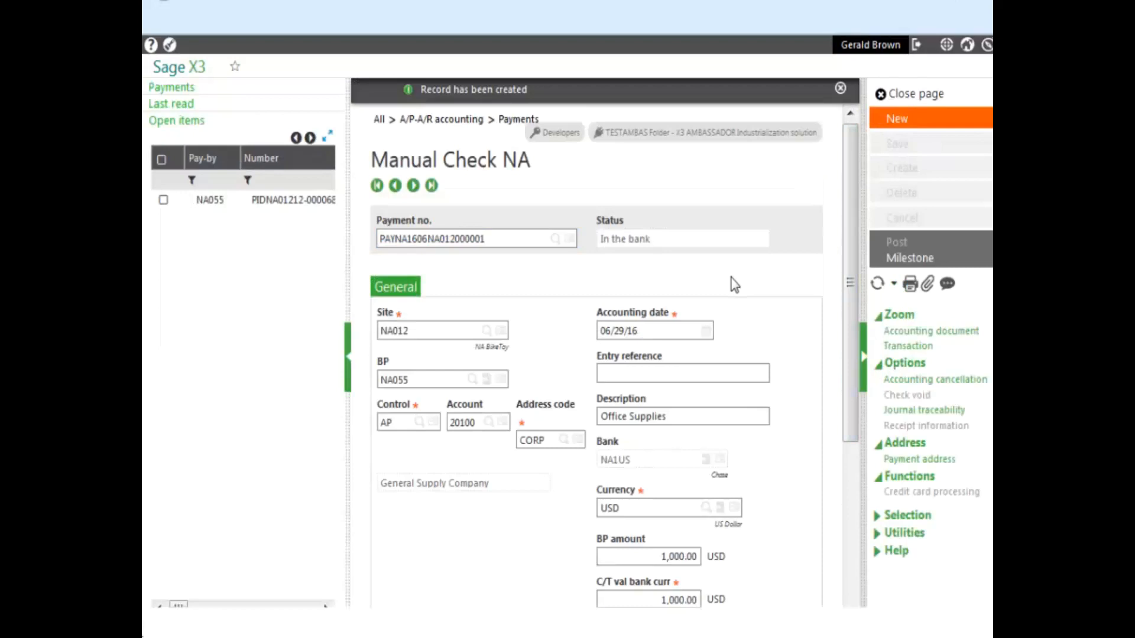
# - Inspect the BKUSD journal entry PAY000002 from the accounting documents, then close the payment
pyautogui.click(927, 332)
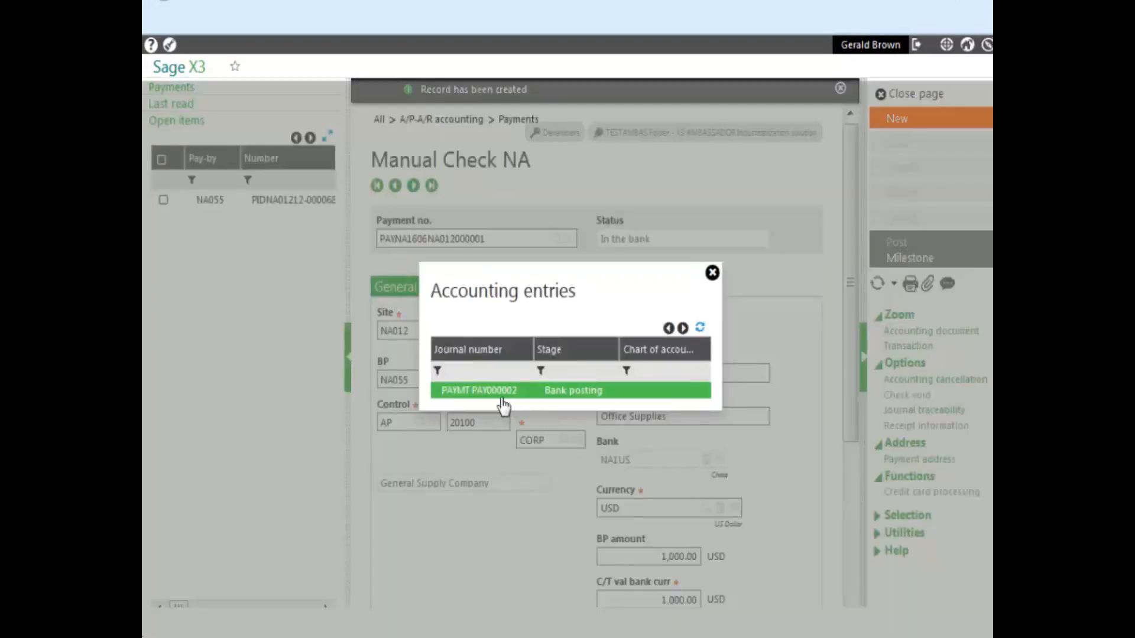
pyautogui.click(501, 393)
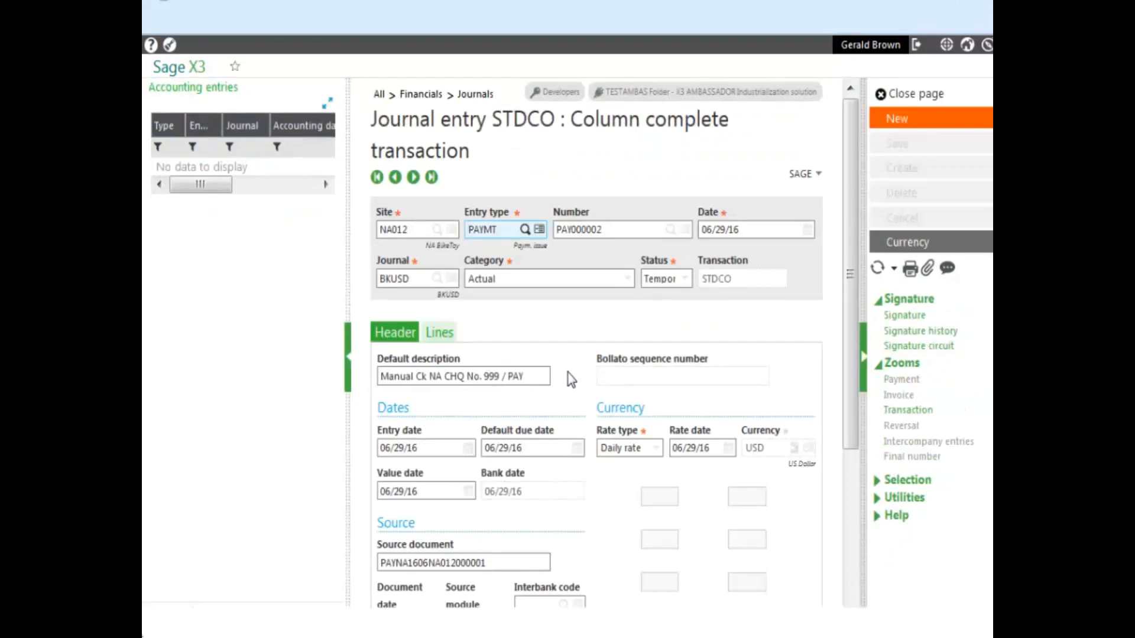
pyautogui.click(930, 99)
pyautogui.click(840, 88)
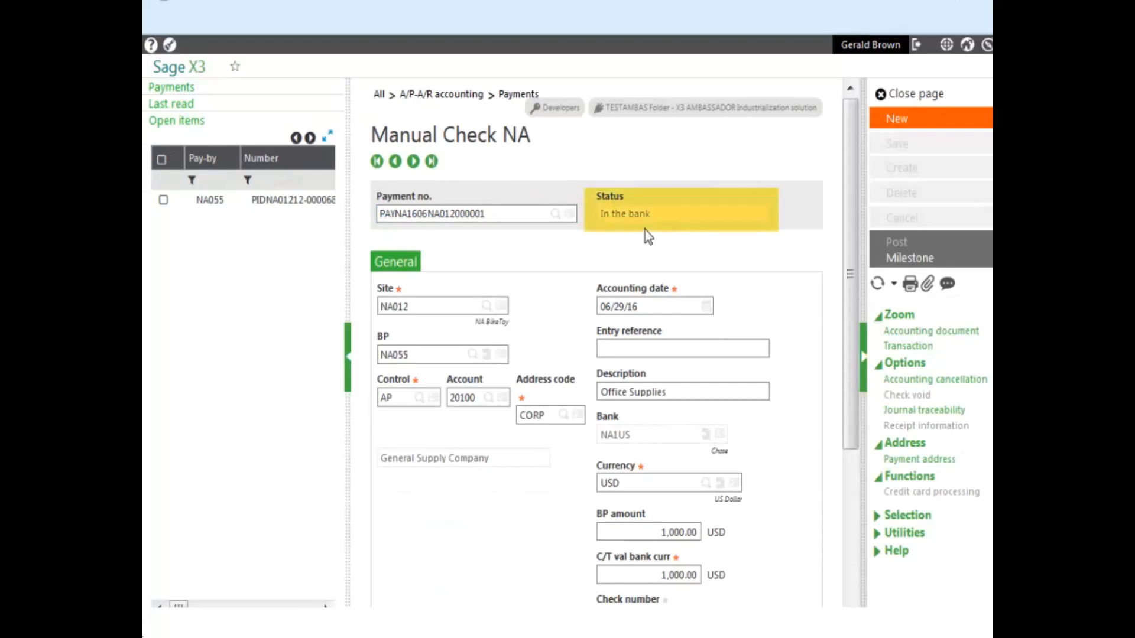
pyautogui.click(906, 93)
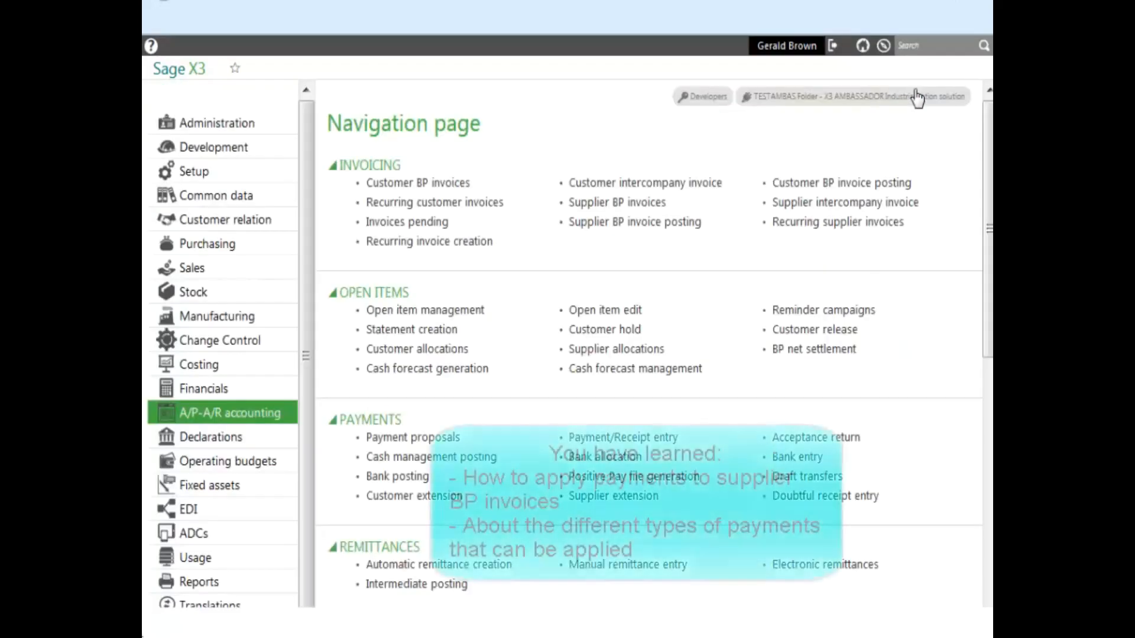